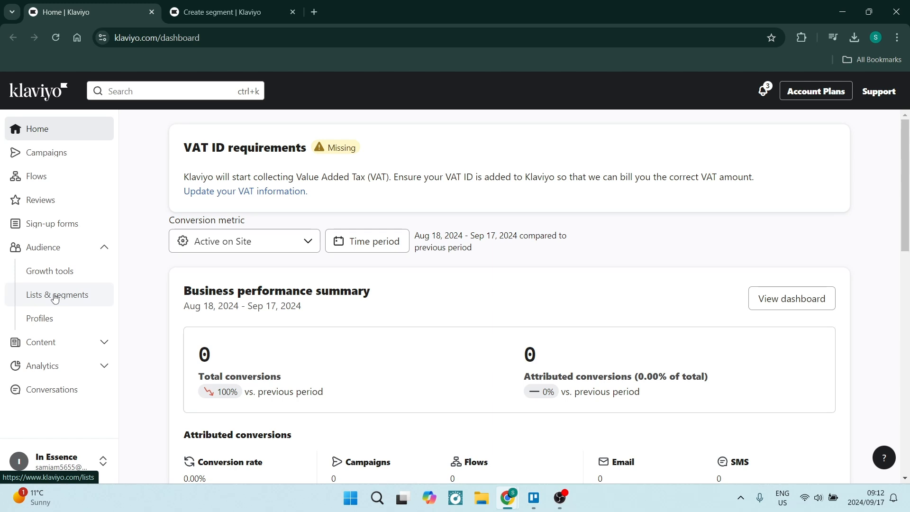
Switch to the open Create segment page and examine the segment's name, tag and the channel options of its marketing consent condition.
left_click(228, 11)
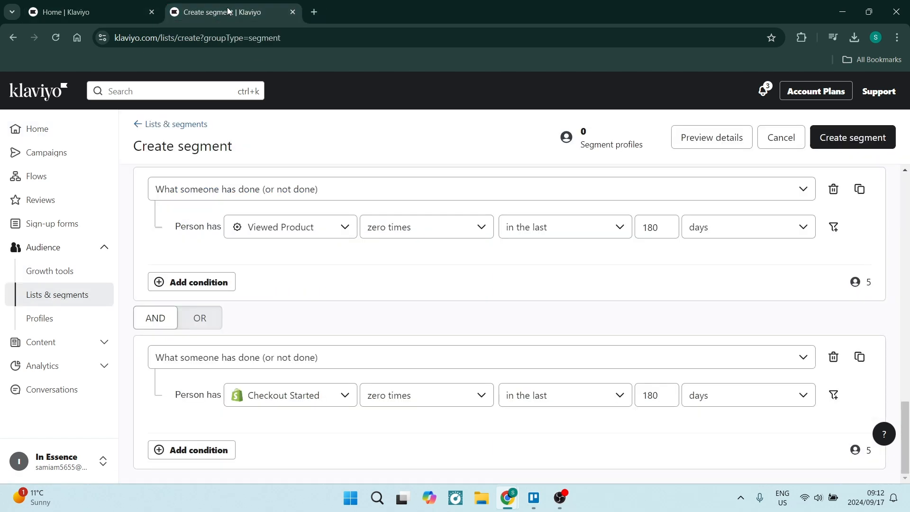
scroll(457, 324, "up", 10)
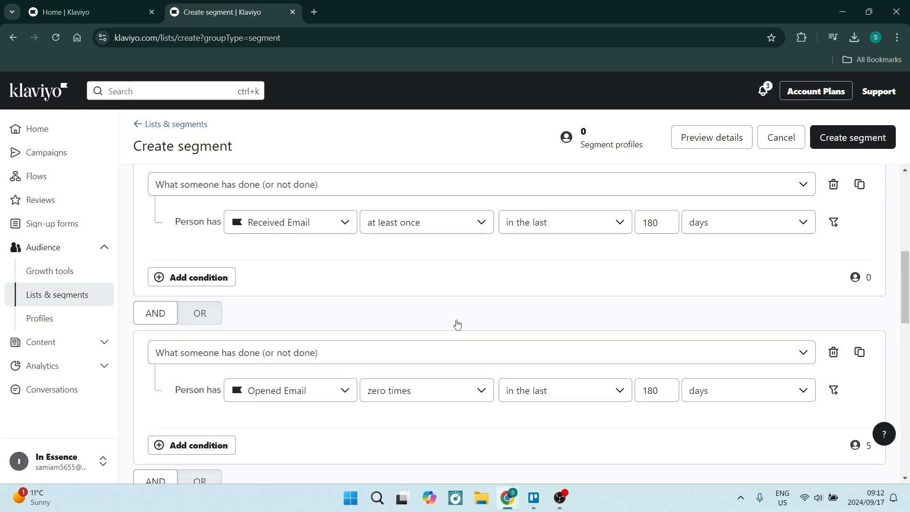
scroll(458, 325, "up", 5)
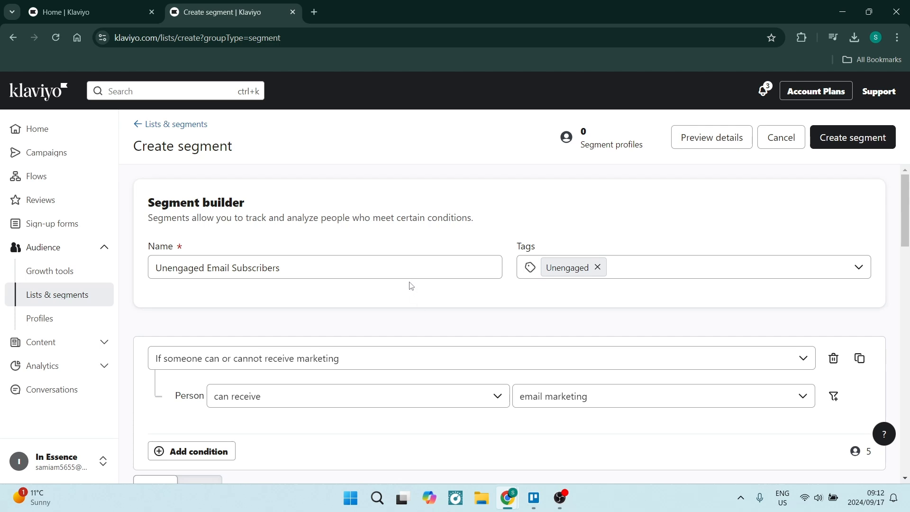
scroll(363, 315, "down", 1)
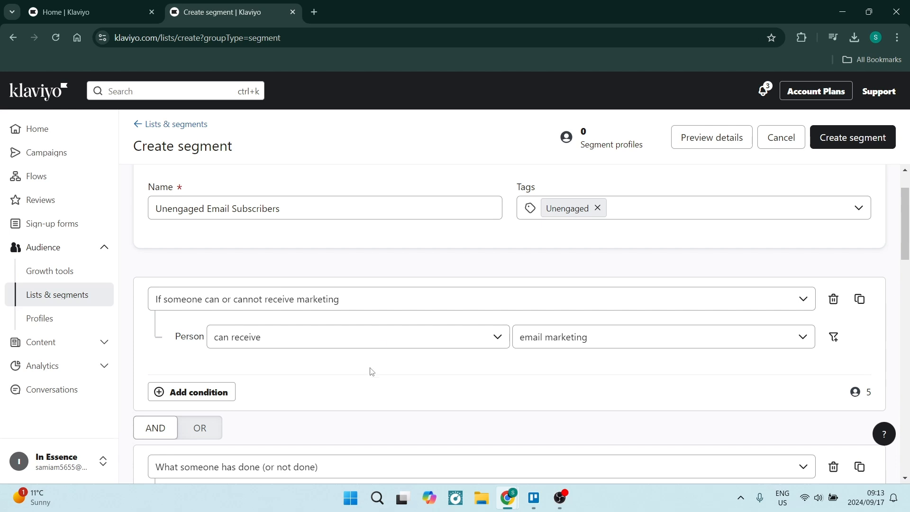
left_click(796, 339)
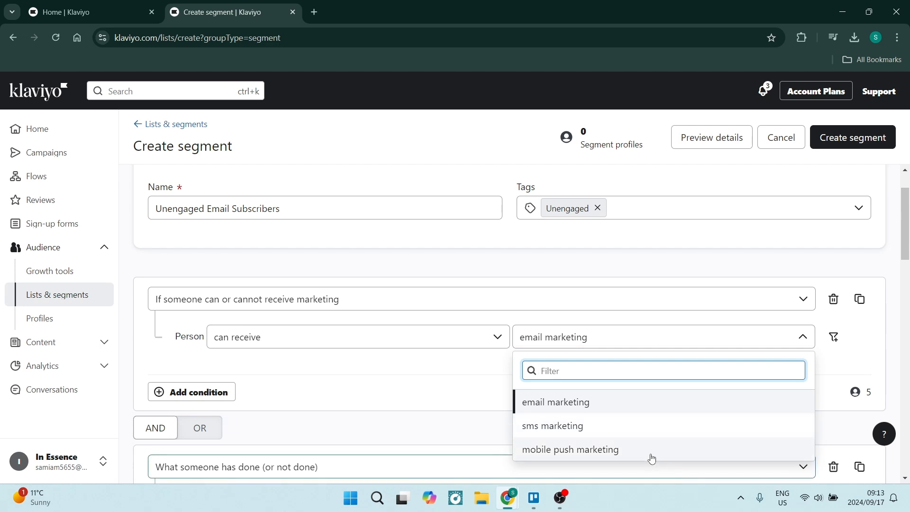
left_click(644, 322)
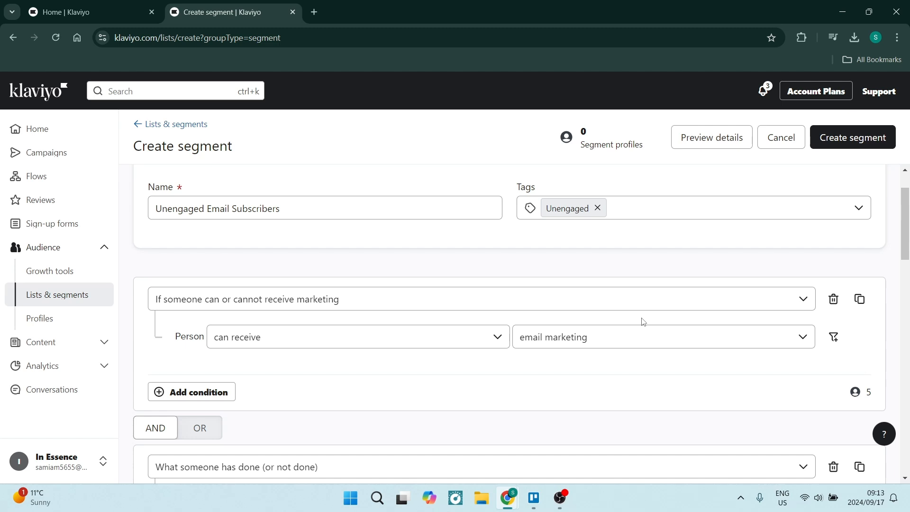
scroll(517, 318, "down", 1)
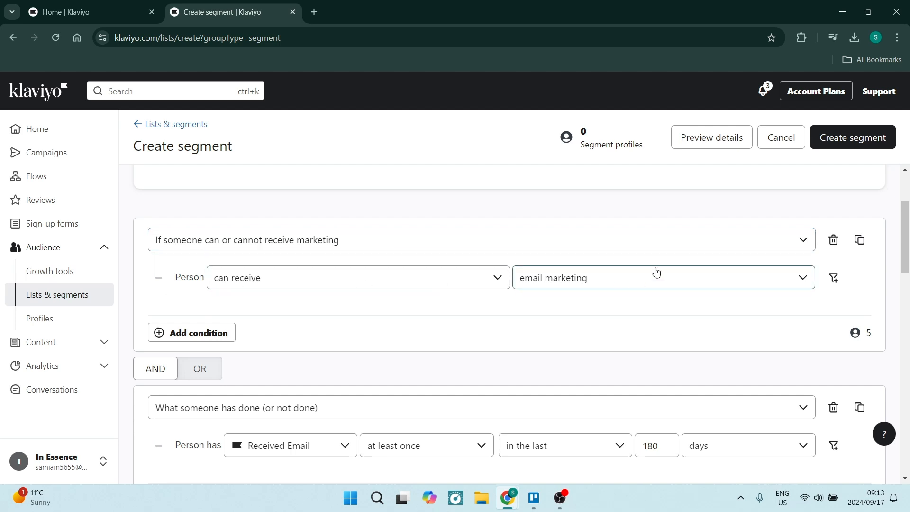
left_click(669, 277)
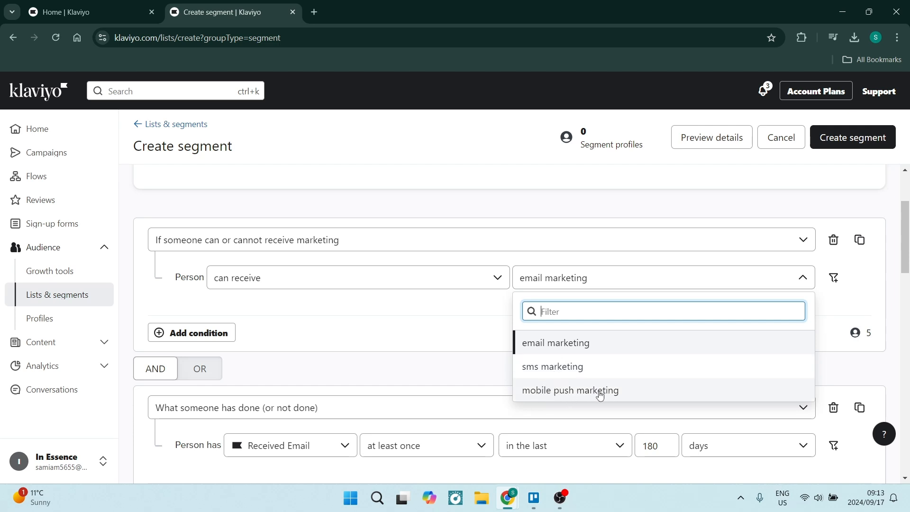
left_click(474, 373)
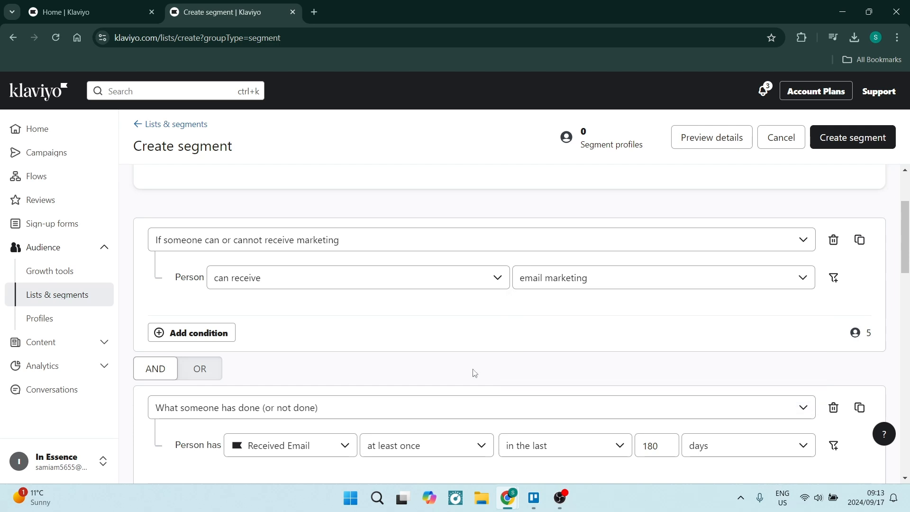
Review the segment's behaviour conditions from Received Email to Viewed Product and the AND/OR connectors between them.
scroll(474, 373, "down", 1)
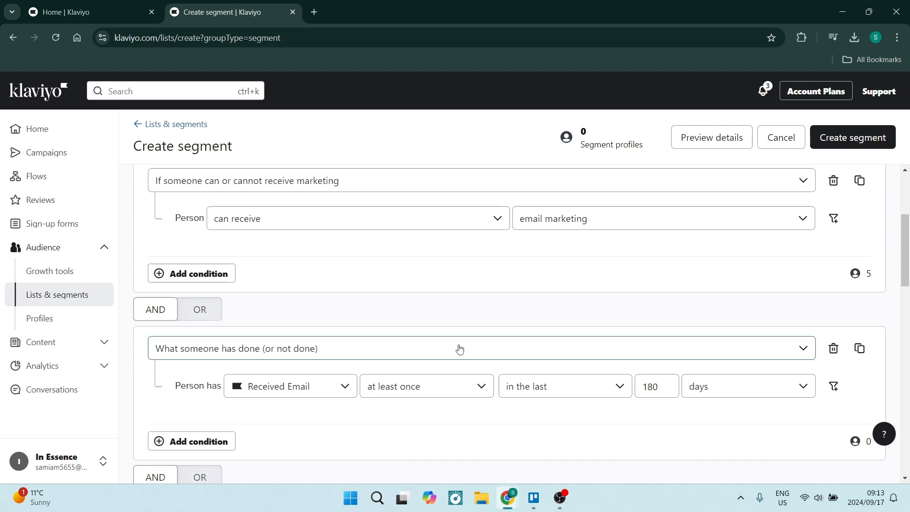
scroll(459, 348, "down", 2)
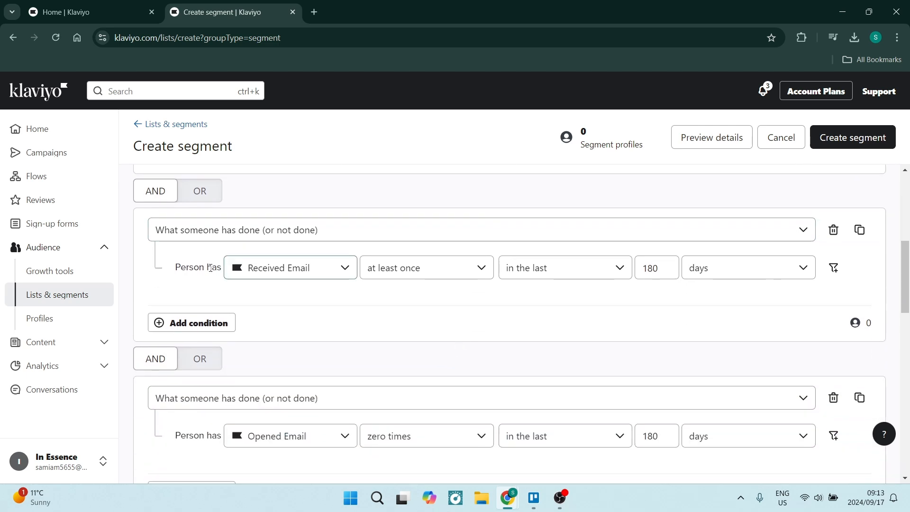
scroll(209, 266, "up", 1)
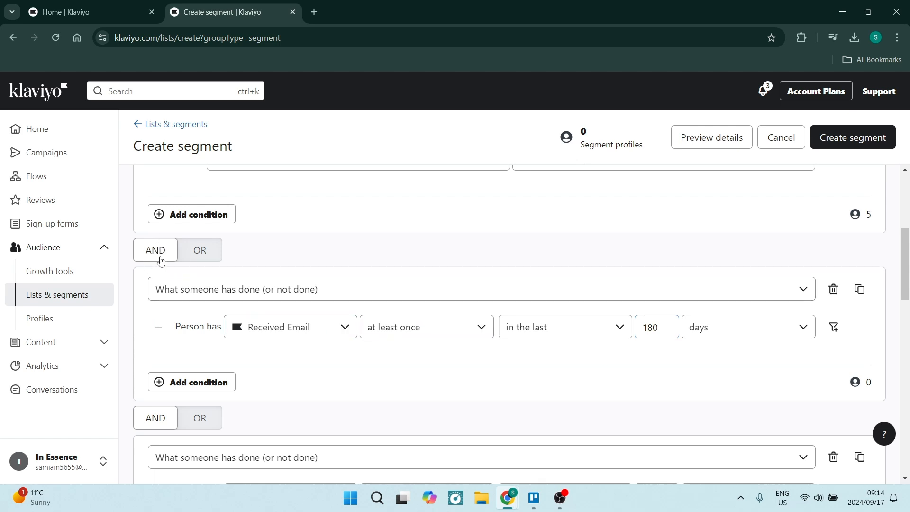
scroll(164, 218, "up", 4)
scroll(164, 218, "down", 4)
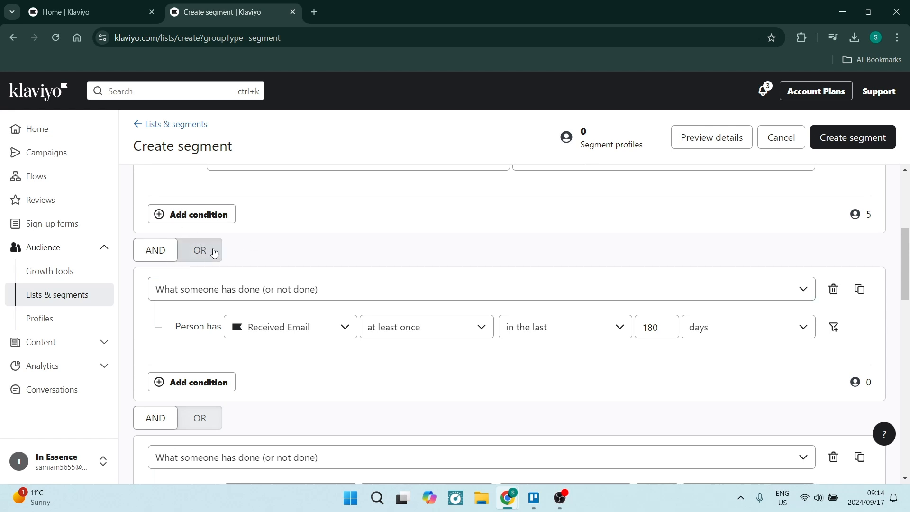
scroll(167, 256, "down", 5)
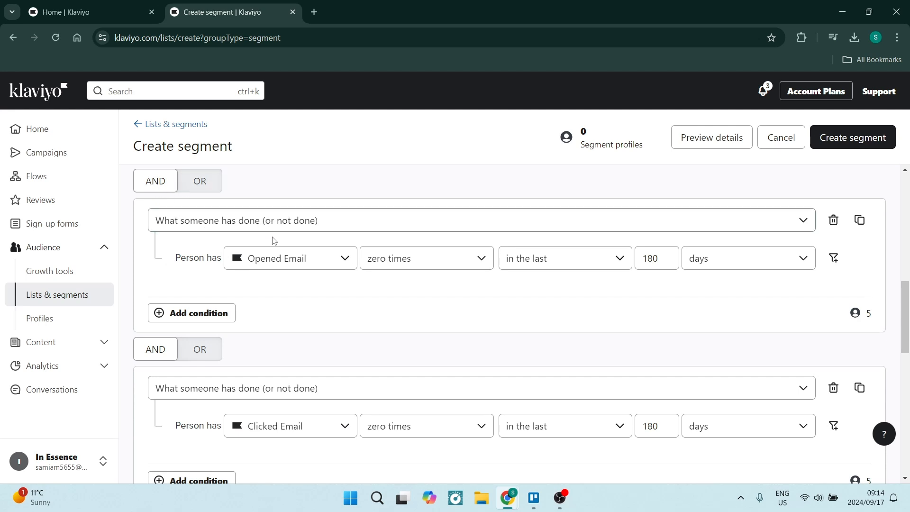
scroll(272, 266, "down", 1)
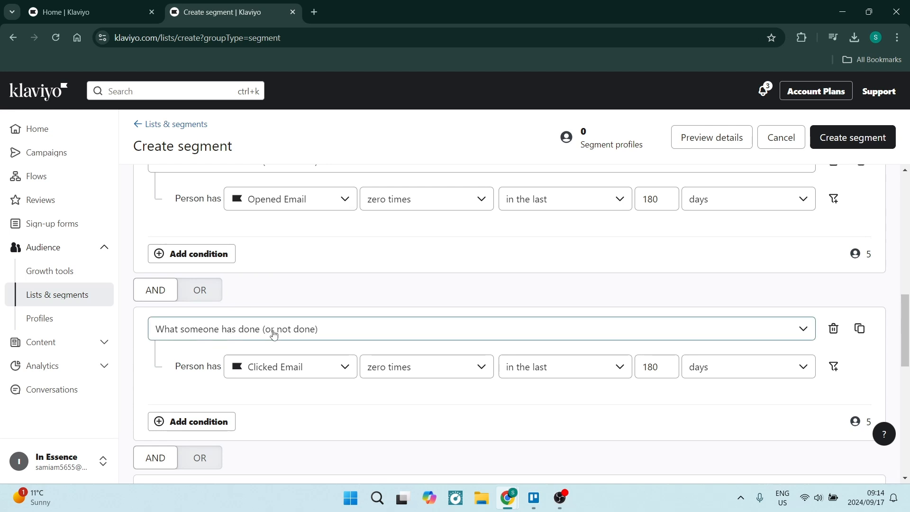
scroll(269, 334, "up", 2)
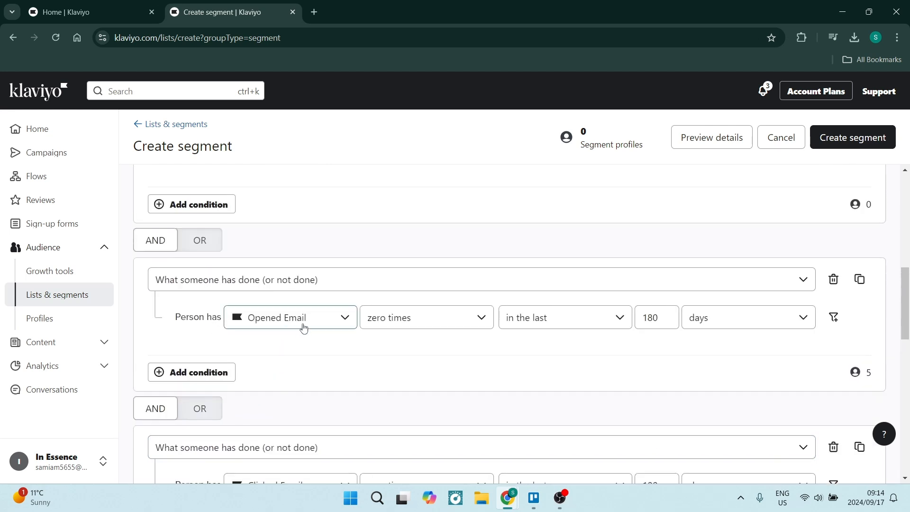
scroll(315, 319, "down", 4)
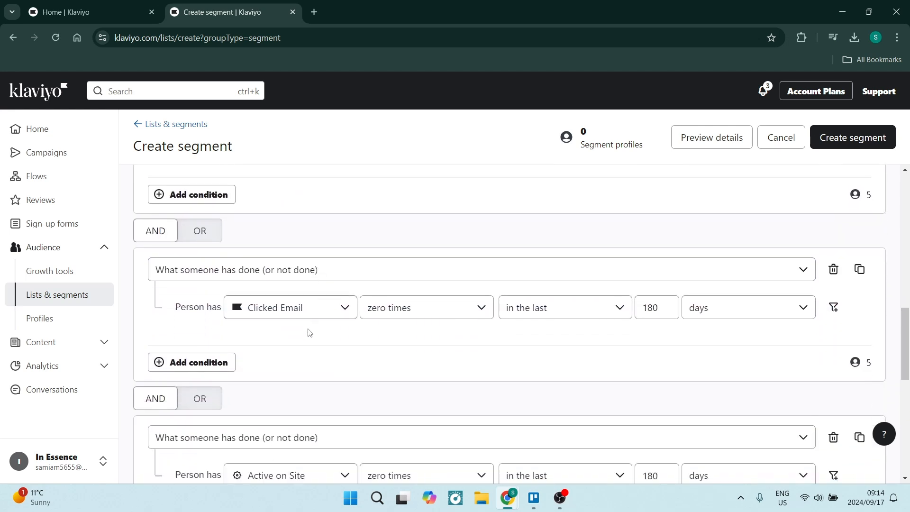
scroll(282, 317, "down", 3)
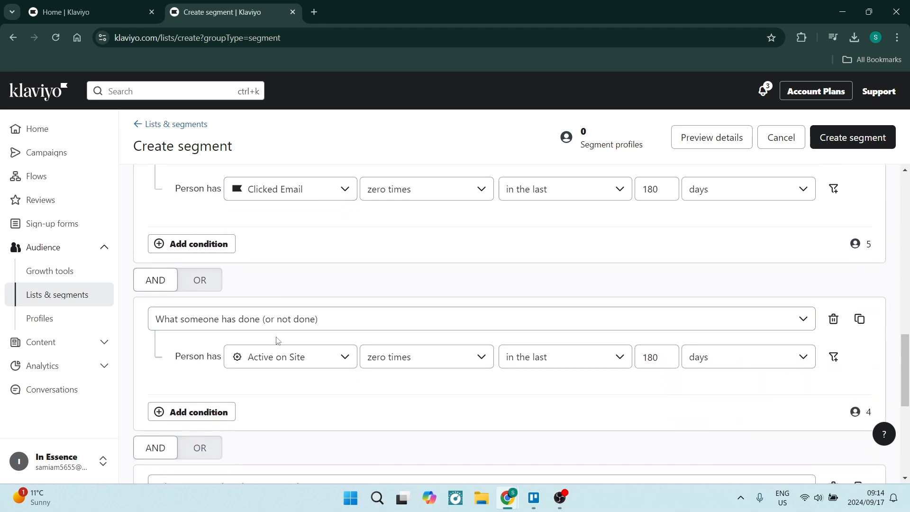
scroll(272, 369, "down", 4)
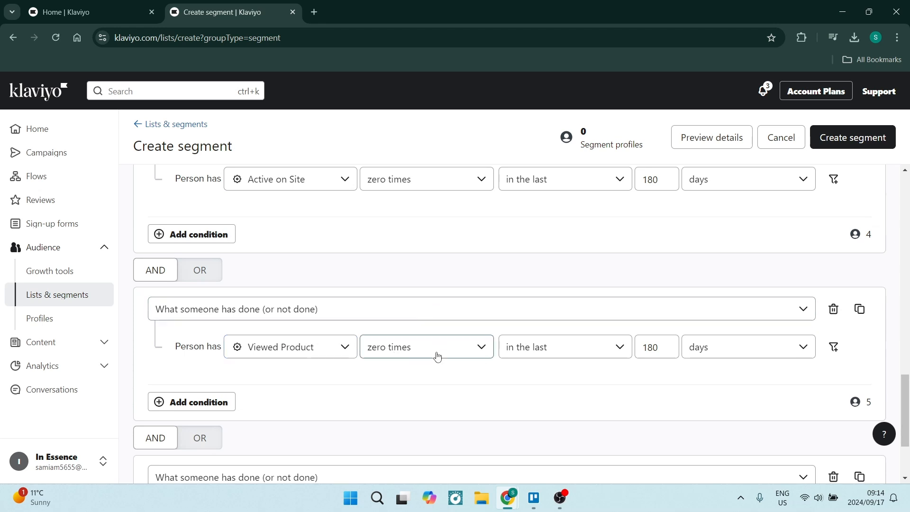
Compare the frequency and time window of each behaviour condition, from Received Email down to Checkout Started.
scroll(437, 357, "up", 6)
scroll(437, 357, "up", 5)
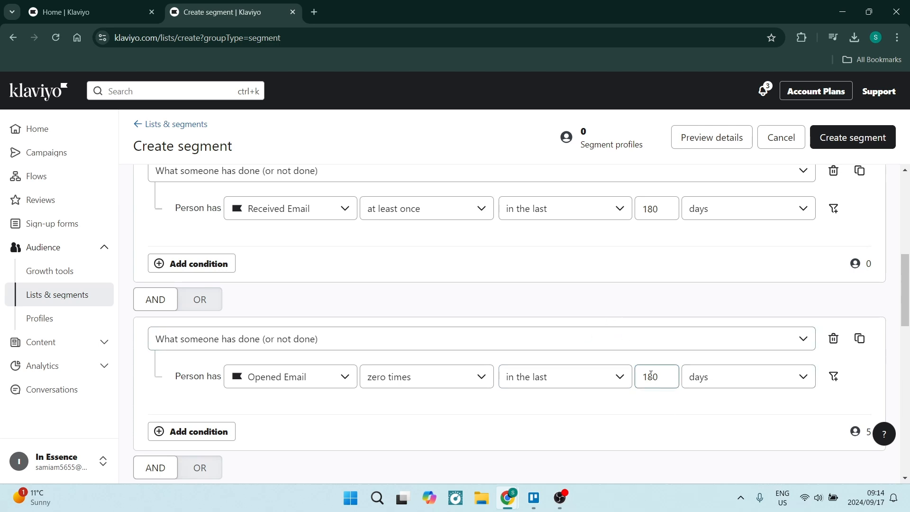
scroll(545, 383, "down", 5)
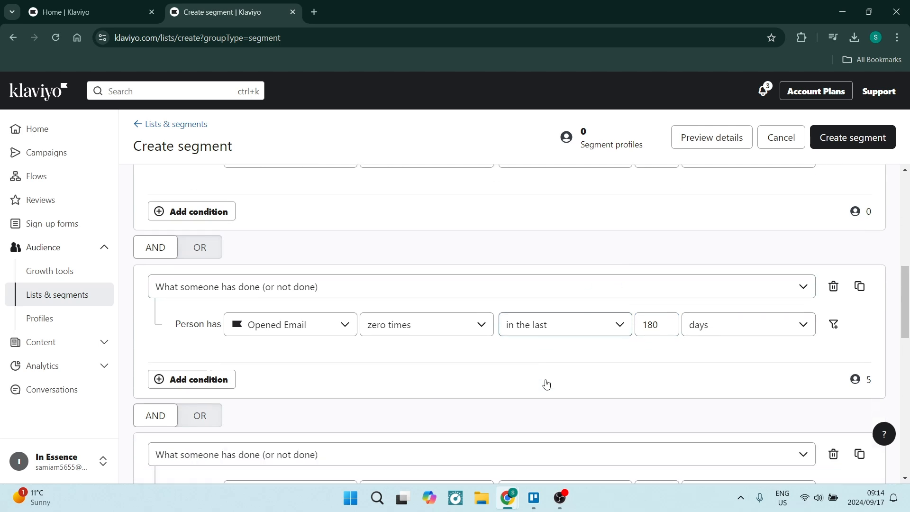
scroll(483, 350, "down", 1)
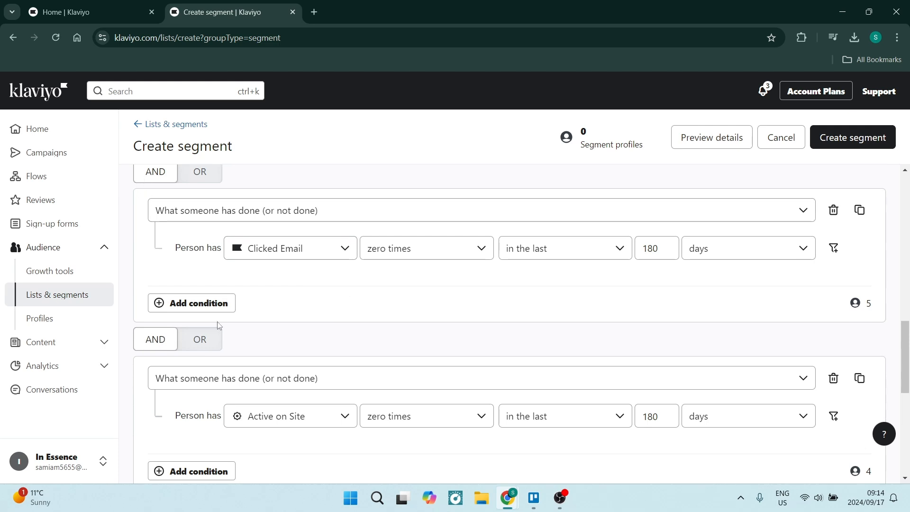
scroll(256, 347, "down", 3)
scroll(256, 347, "down", 3)
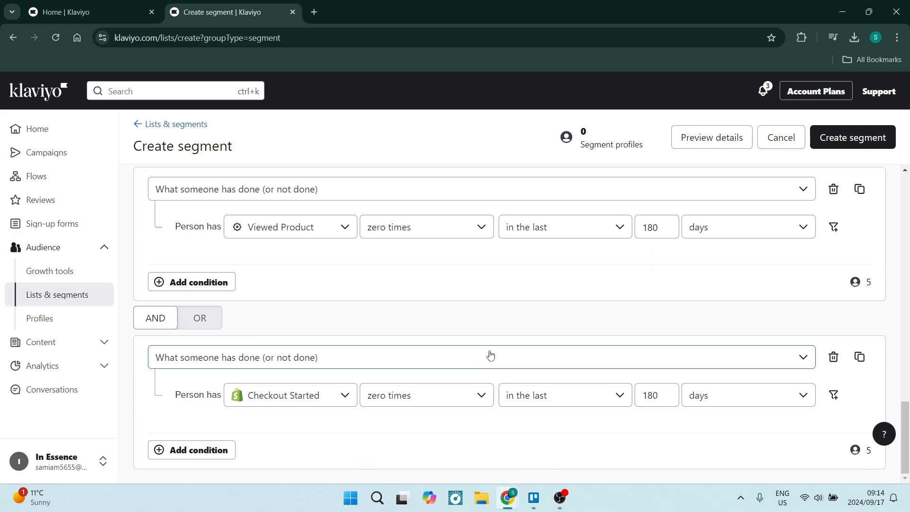
Recheck the channel options of the marketing consent condition and choose email marketing.
scroll(489, 356, "up", 5)
scroll(524, 351, "up", 10)
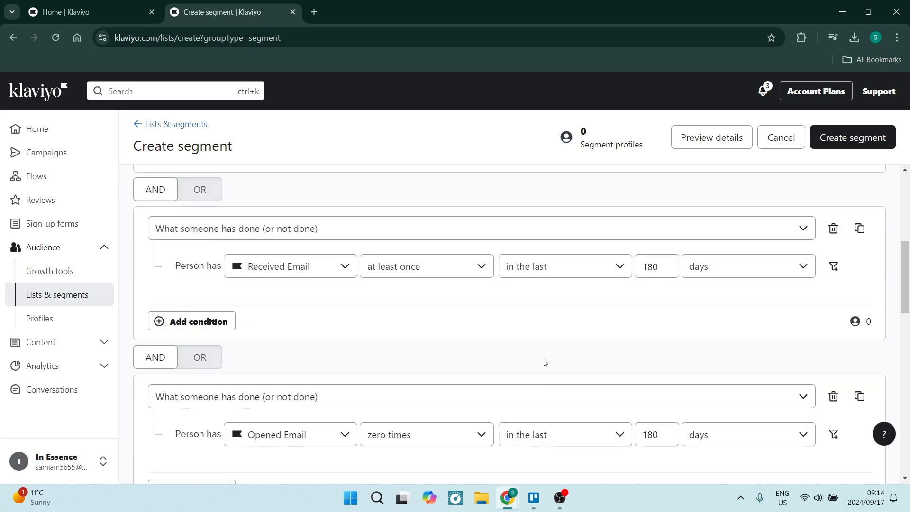
scroll(620, 320, "up", 5)
scroll(620, 319, "down", 3)
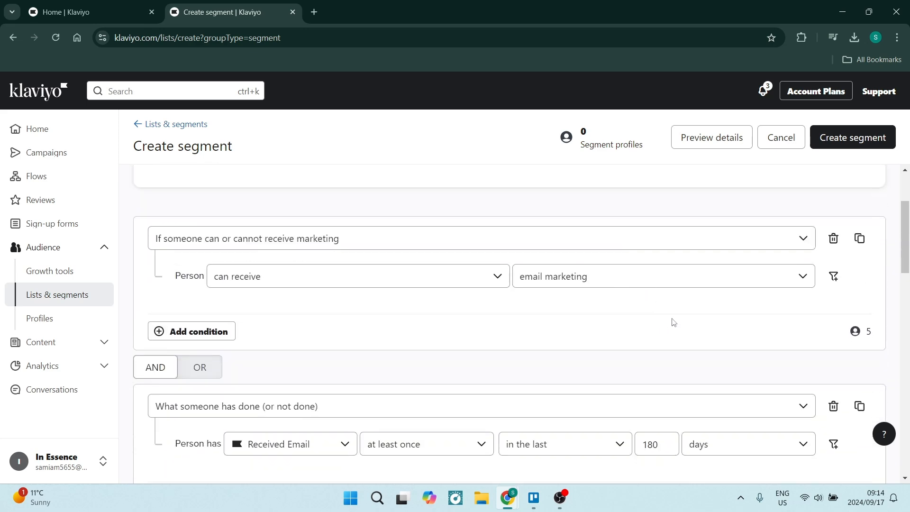
left_click(802, 277)
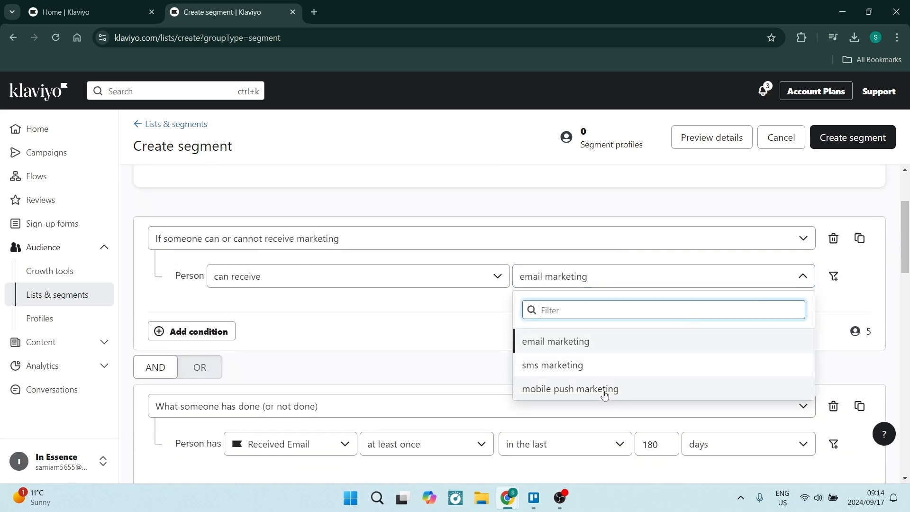
left_click(539, 339)
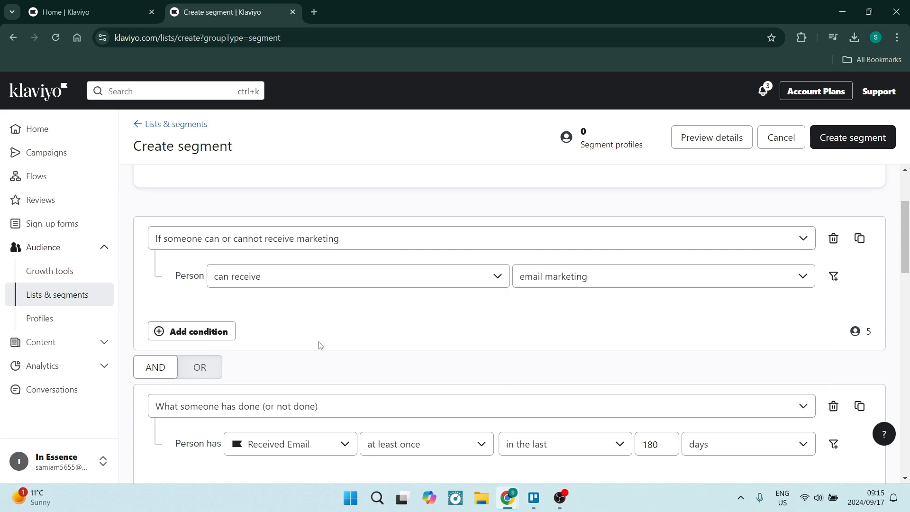
Add a new condition after the Checkout Started condition and join it with AND.
scroll(321, 349, "down", 5)
scroll(321, 350, "down", 14)
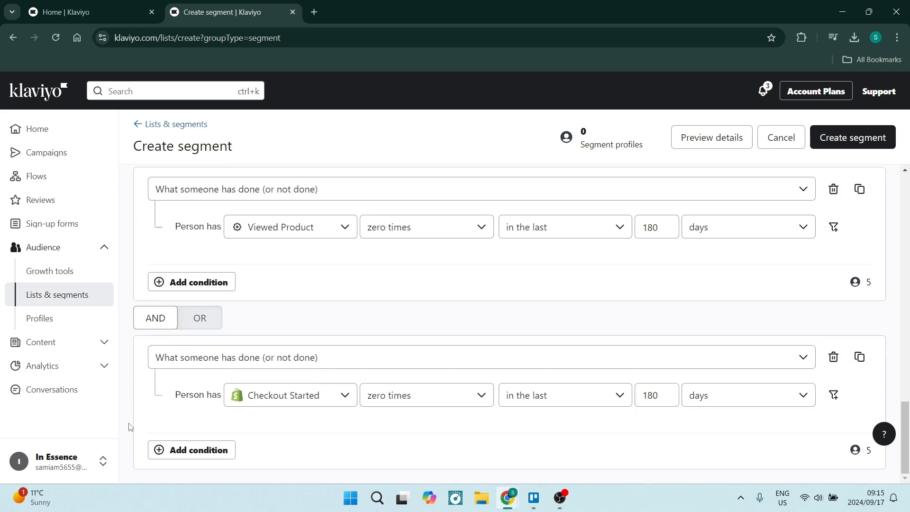
left_click(199, 450)
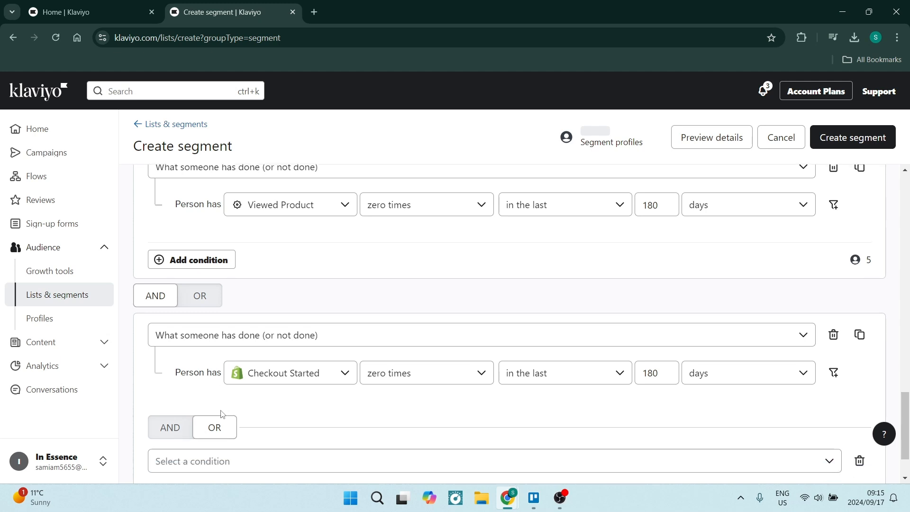
scroll(221, 414, "down", 1)
left_click(170, 363)
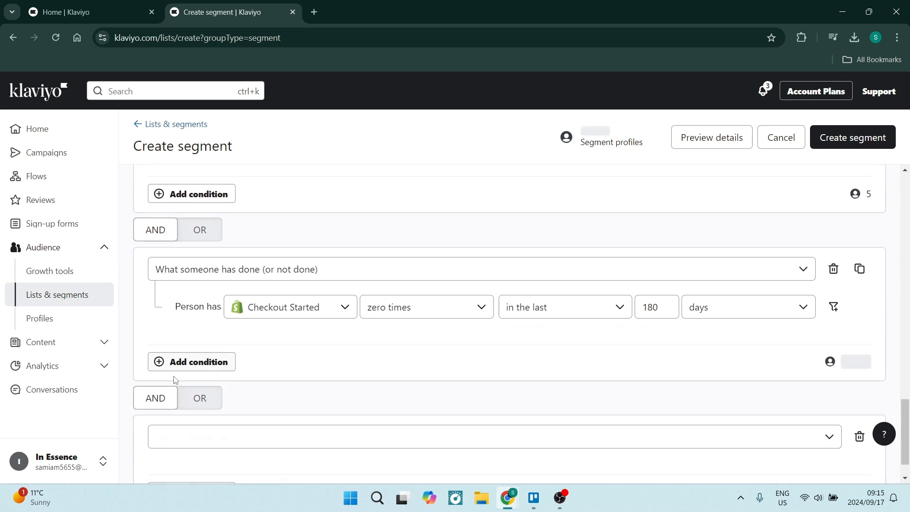
Define the new condition as "What someone has done (or not done)" with the Shopify metric Placed Order.
scroll(193, 400, "down", 1)
left_click(207, 396)
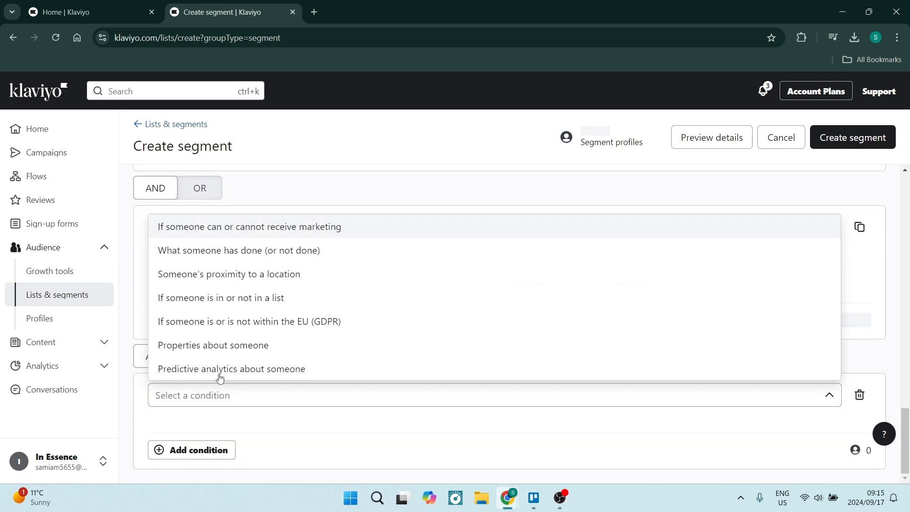
left_click(233, 251)
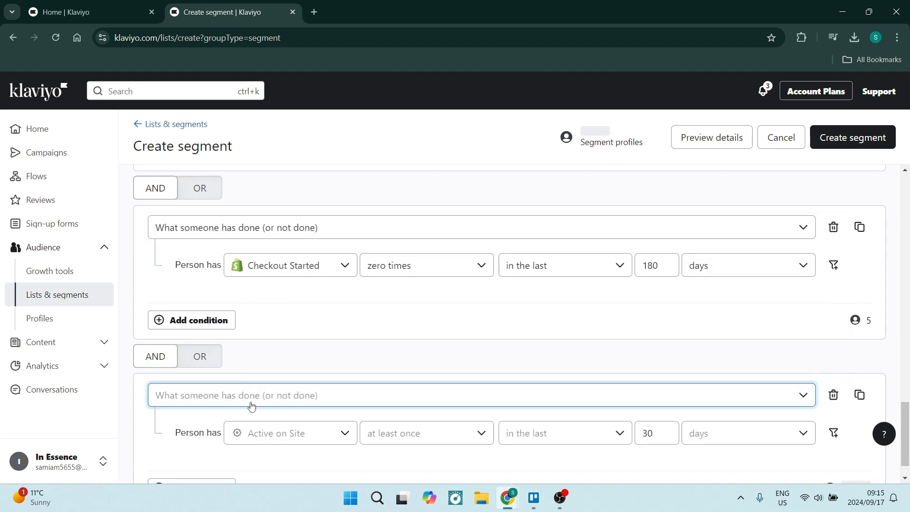
left_click(286, 432)
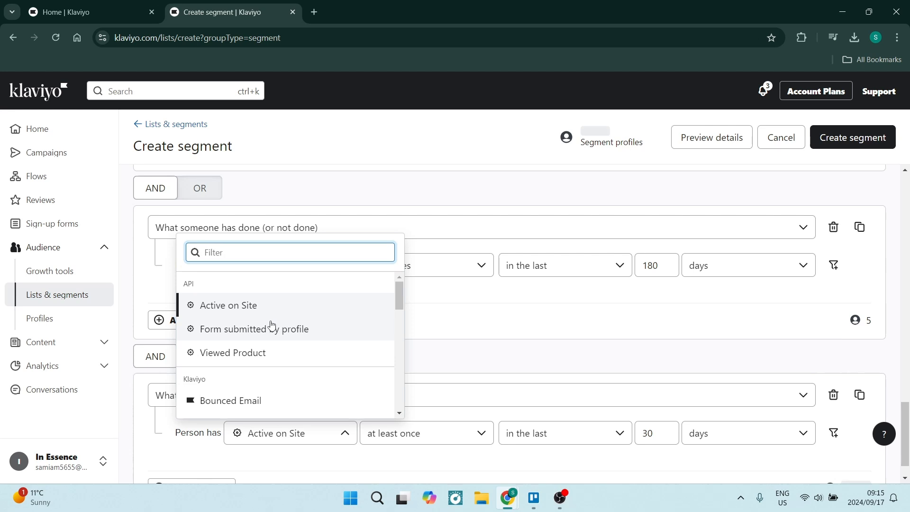
type("Placed")
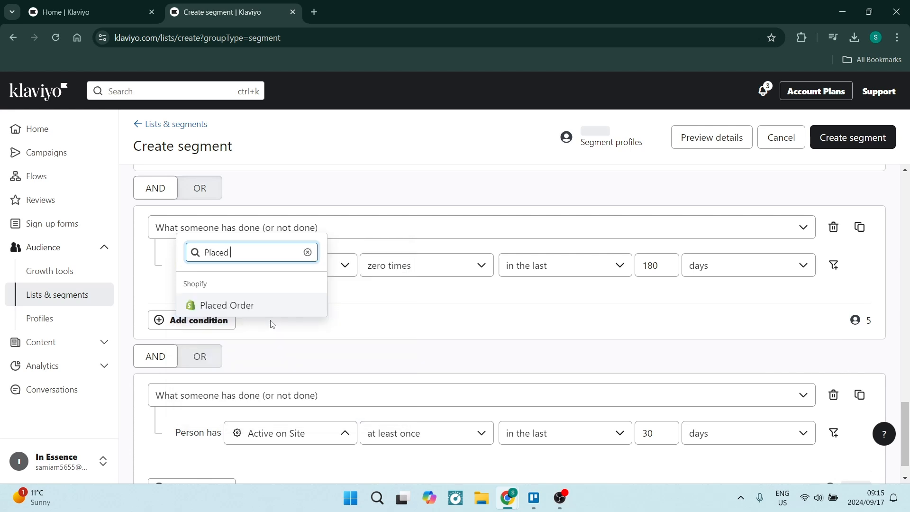
left_click(235, 310)
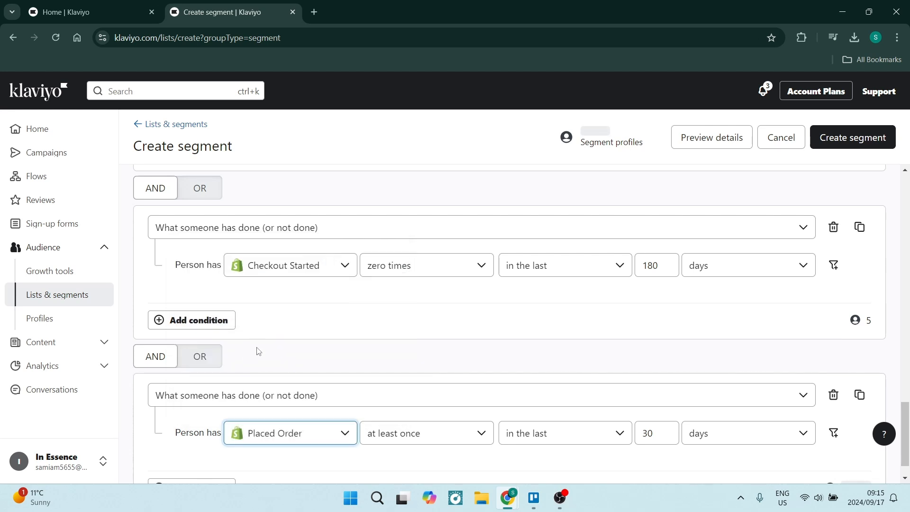
Set the Placed Order condition to zero times in the last 180 days.
left_click(430, 442)
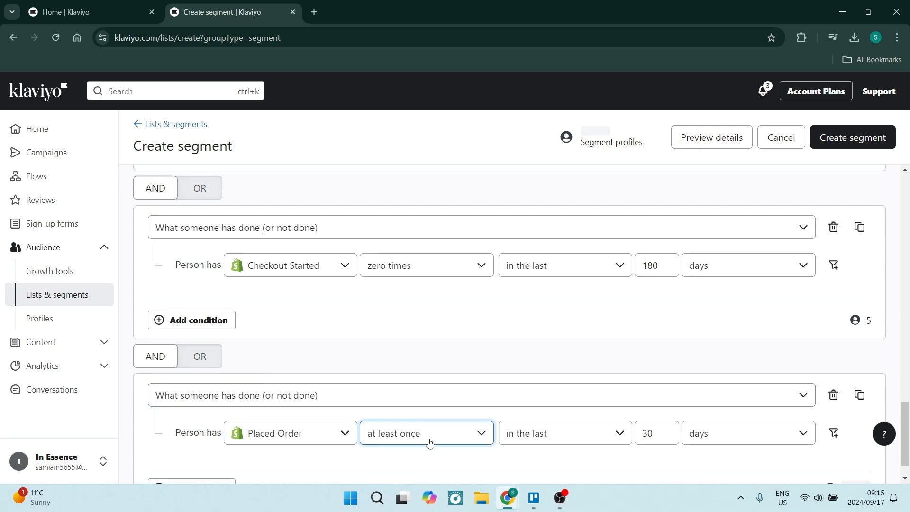
left_click(387, 312)
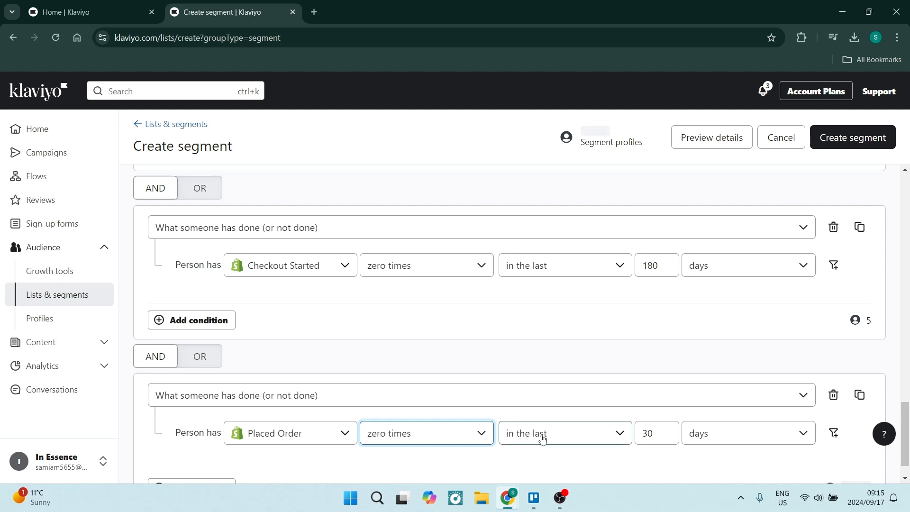
left_click(659, 434)
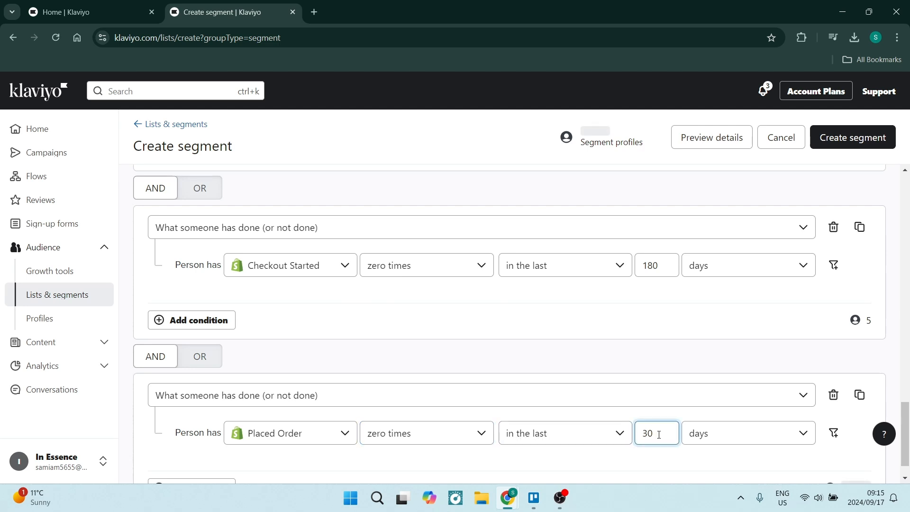
key("BackSpace")
key("BackSpace")
type("180")
left_click(748, 437)
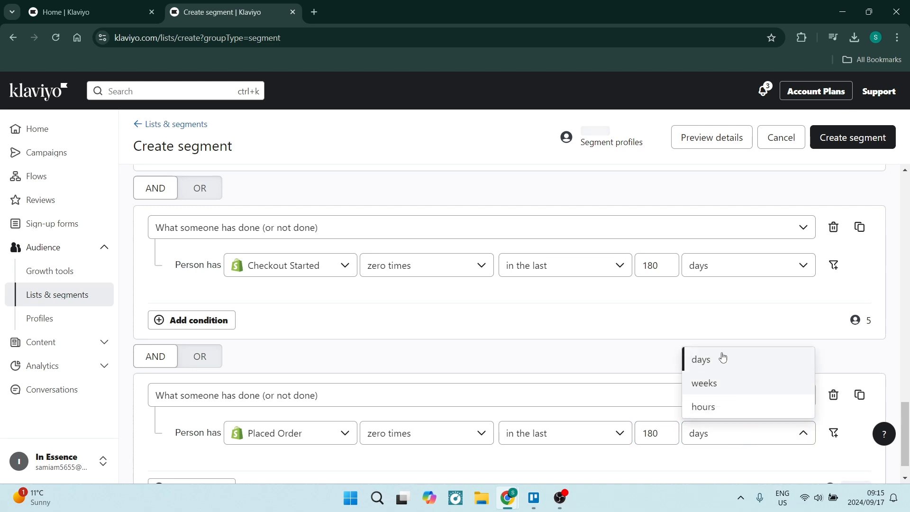
left_click(669, 462)
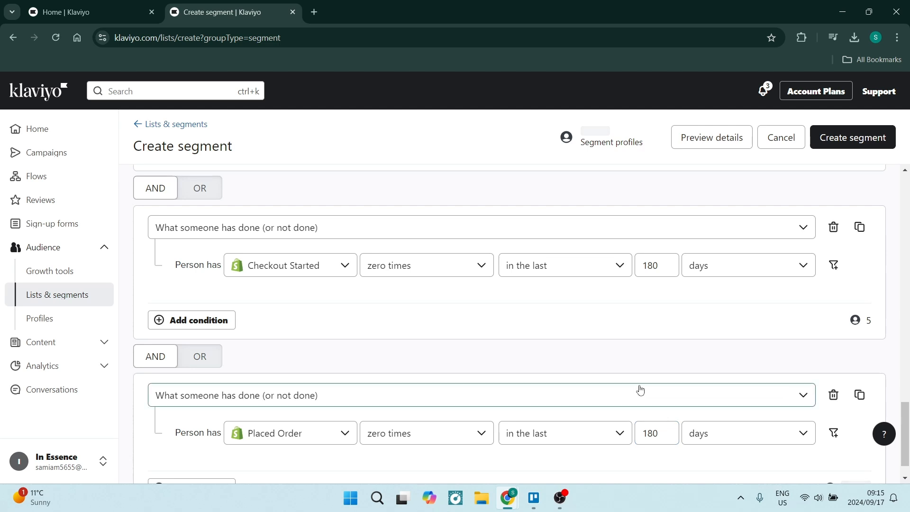
Review the conditions, name and tag of the "Unengaged Email Subscribers" segment and create it.
scroll(583, 394, "down", 1)
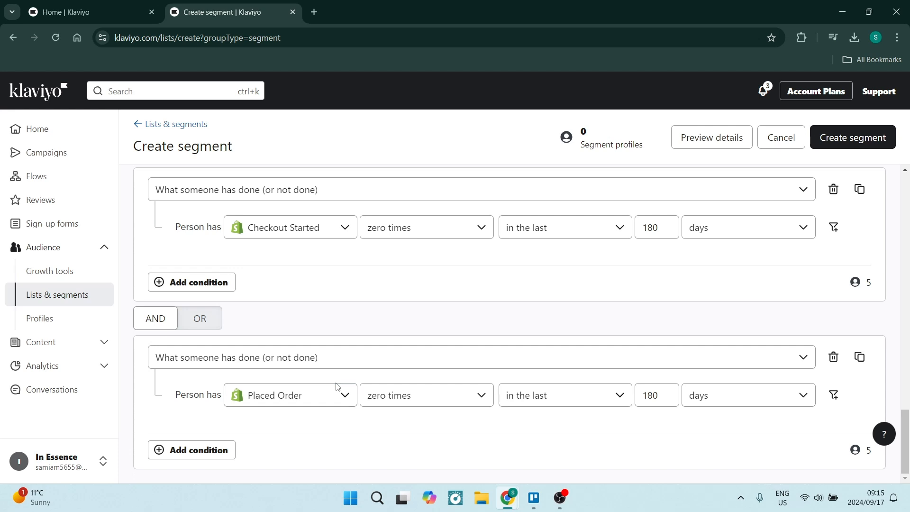
scroll(423, 391, "up", 2)
scroll(423, 392, "down", 1)
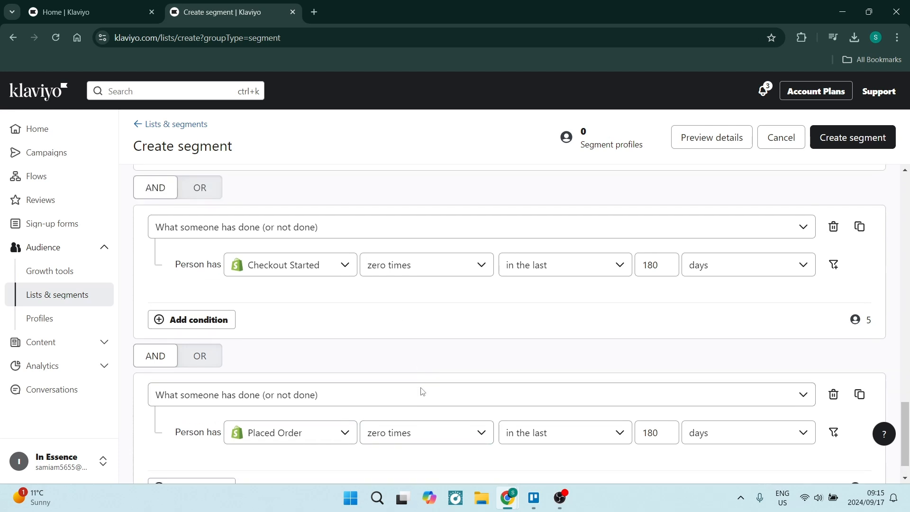
scroll(423, 392, "down", 1)
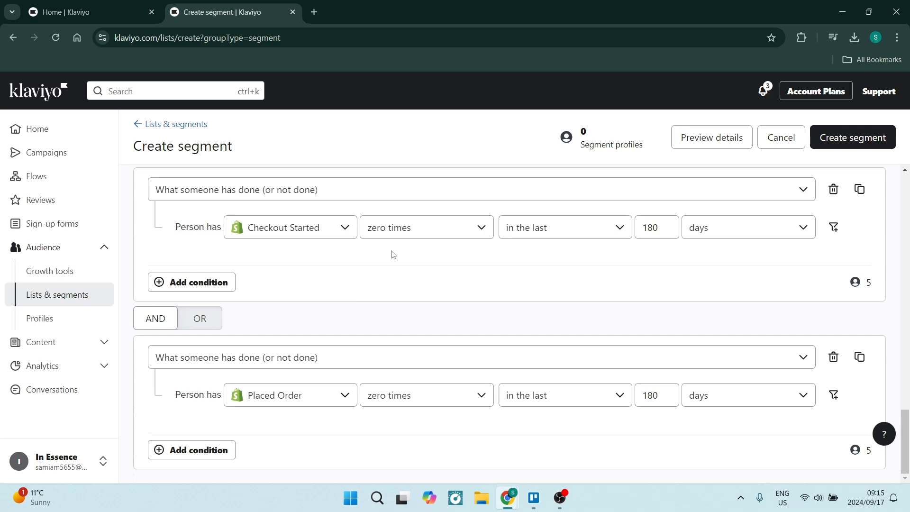
scroll(498, 299, "up", 5)
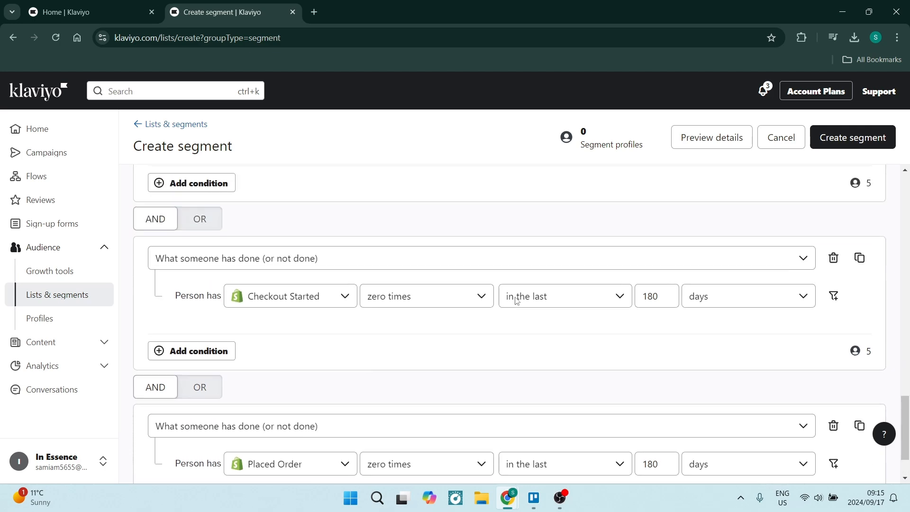
scroll(495, 301, "up", 15)
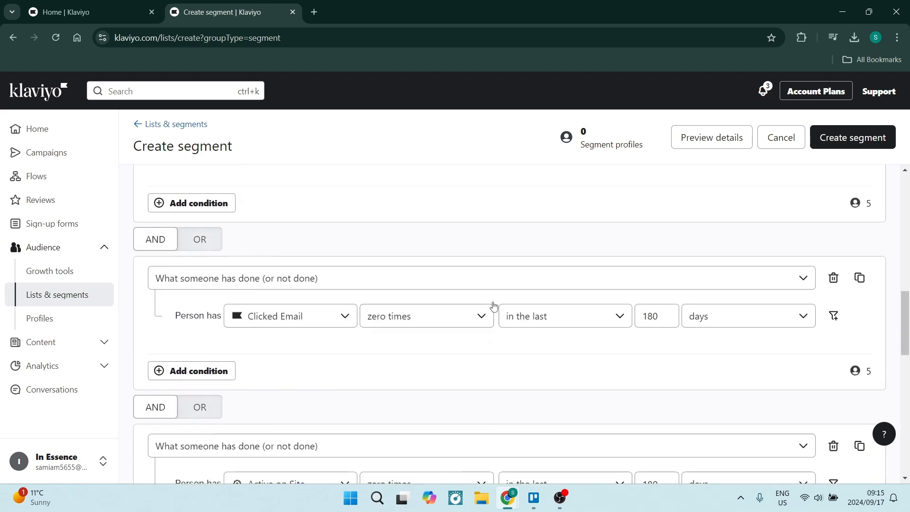
scroll(493, 319, "up", 1)
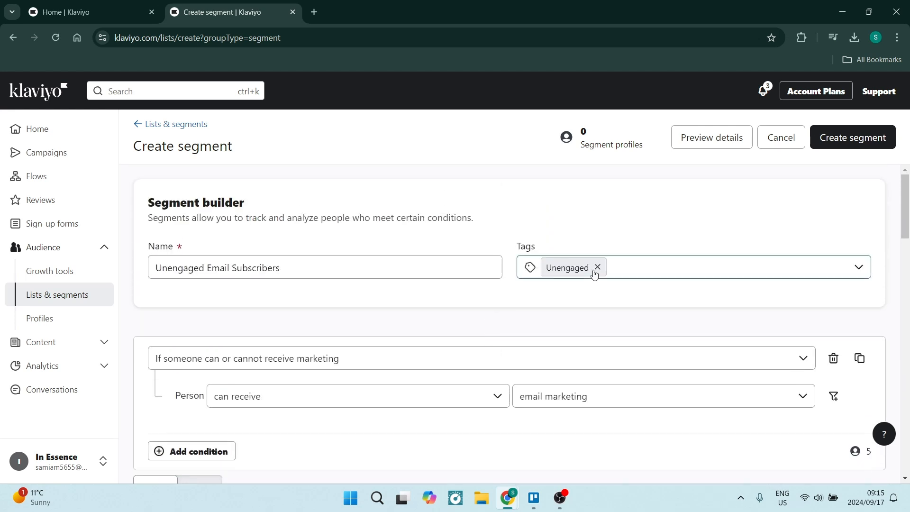
left_click(869, 143)
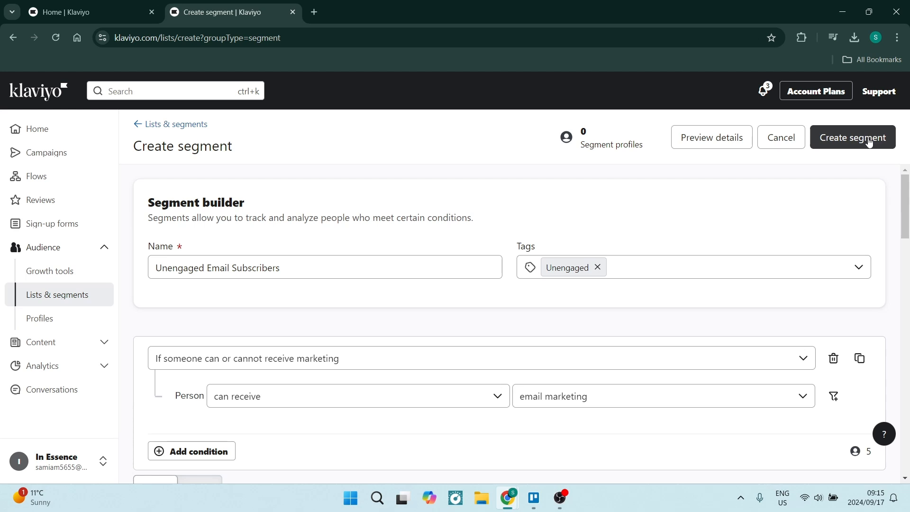